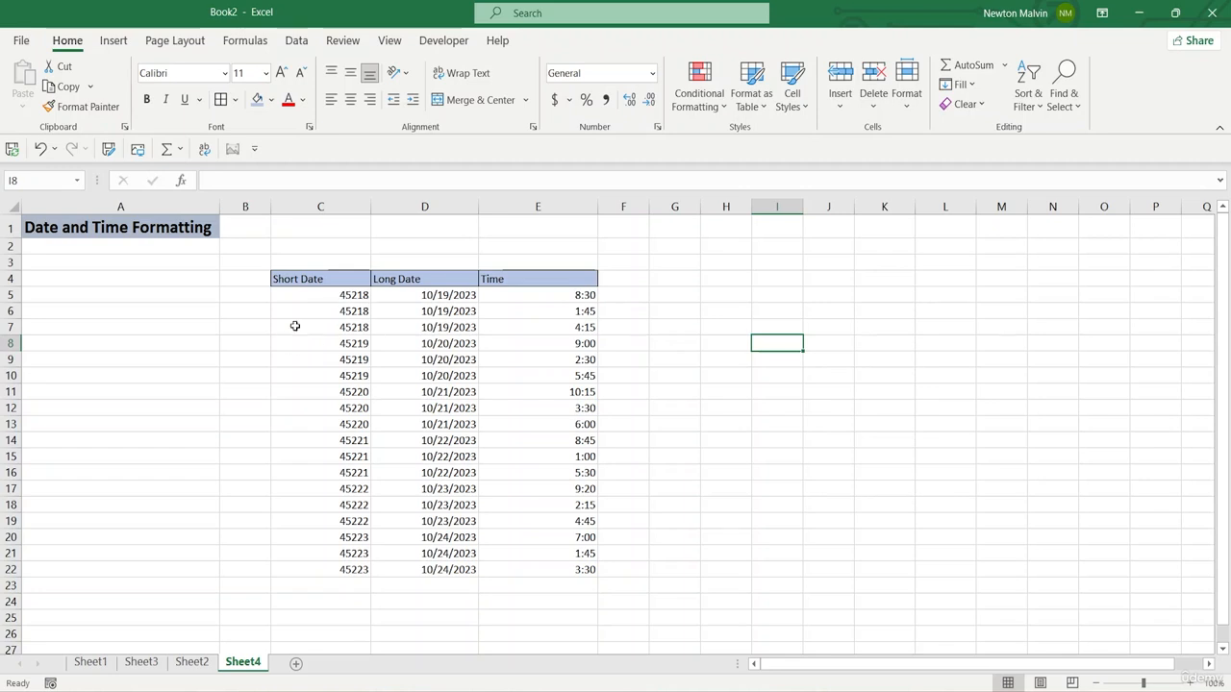
# Step: Examine the unformatted values in the Short Date column and the number formats offered for cell C5
pyautogui.click(333, 292)
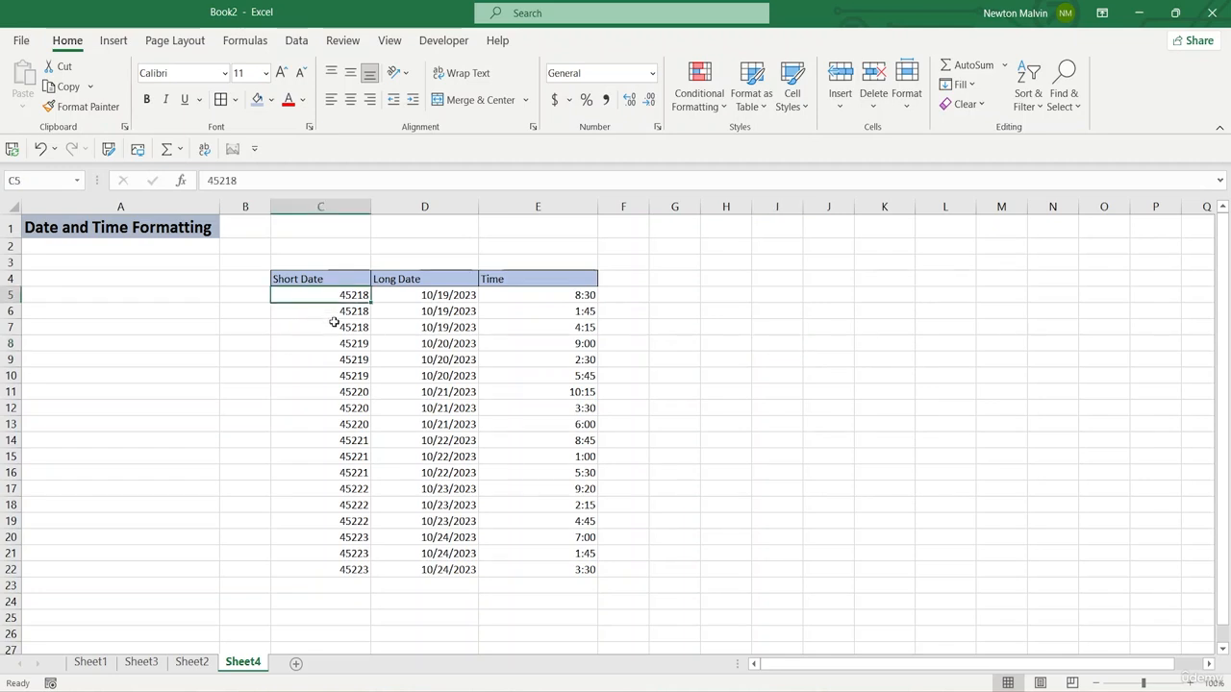
pyautogui.click(333, 325)
pyautogui.click(331, 310)
pyautogui.click(325, 375)
pyautogui.click(327, 342)
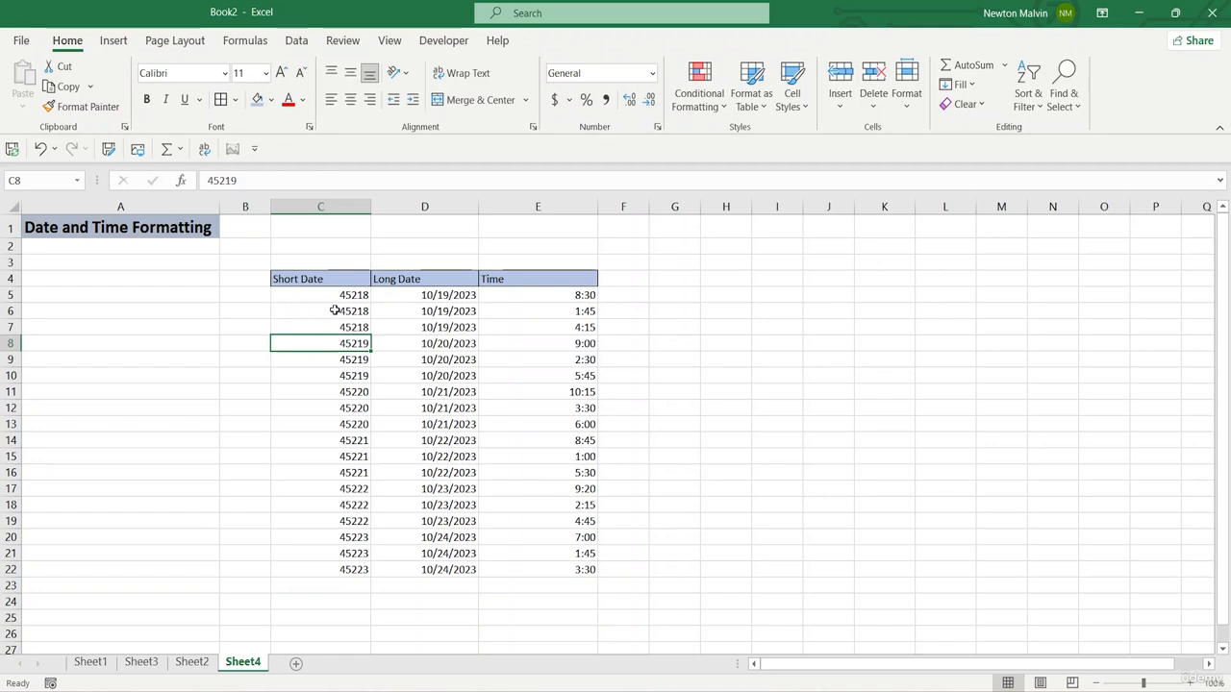
pyautogui.click(334, 310)
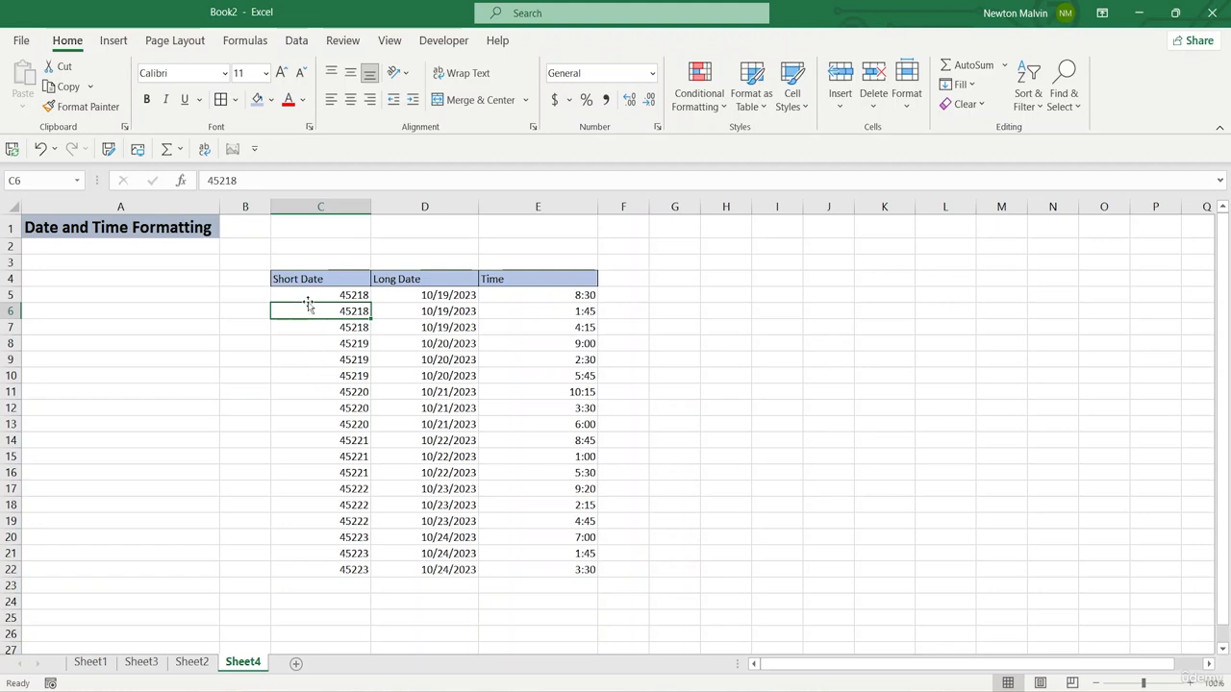
pyautogui.click(301, 293)
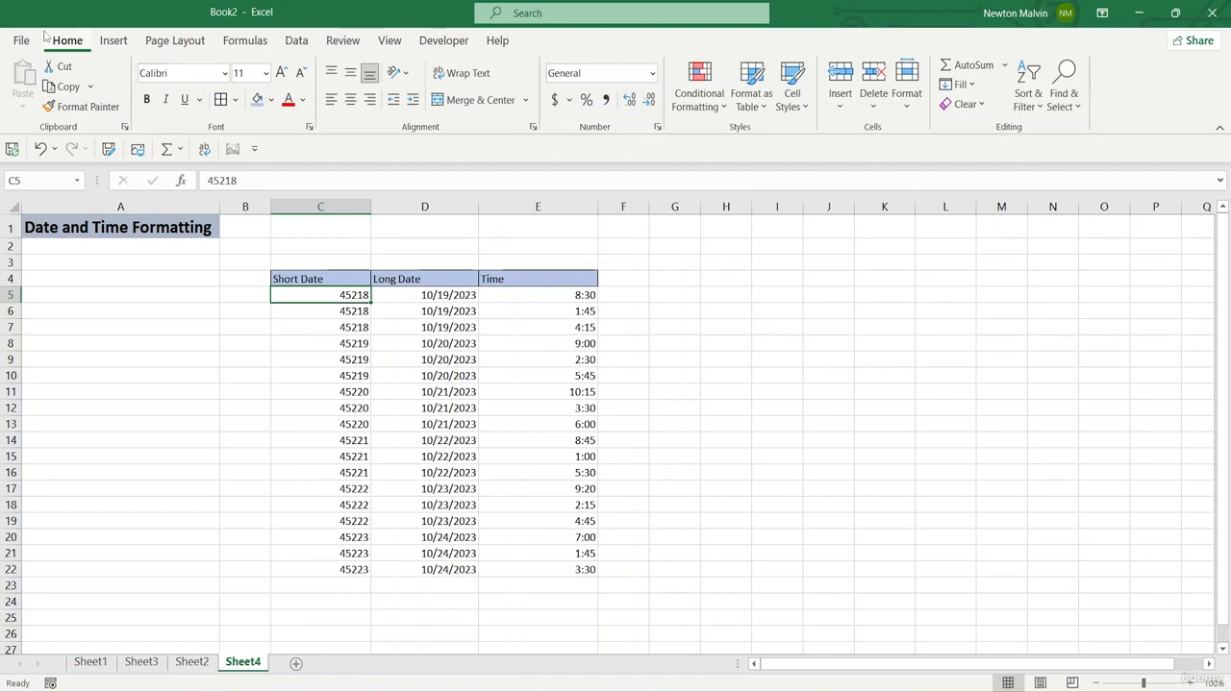
pyautogui.click(652, 73)
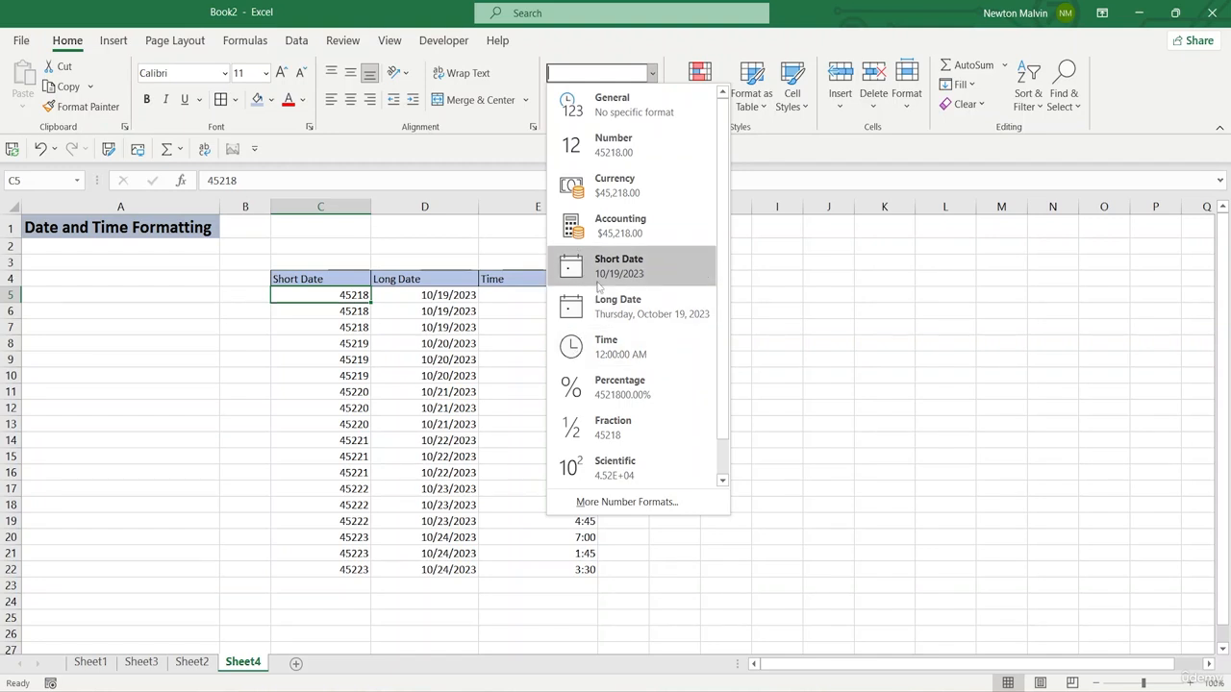
pyautogui.click(294, 302)
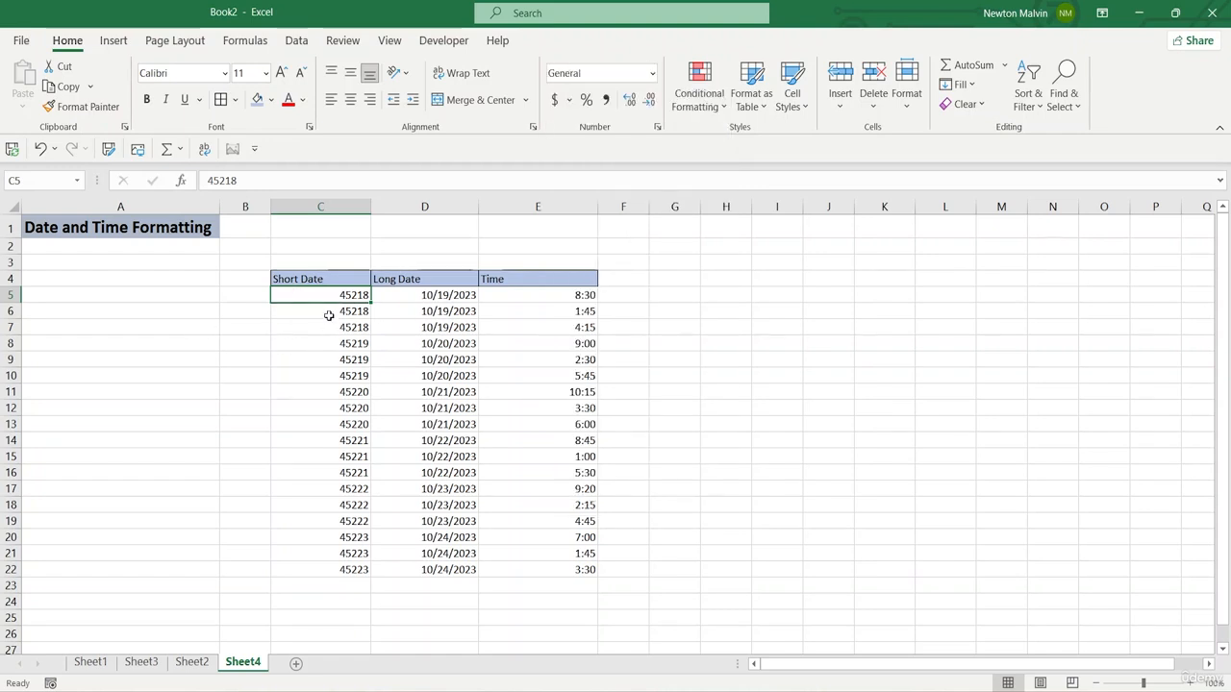
# Step: Apply the Short Date number format to the Short Date column values in C5:C22
pyautogui.moveTo(324, 298); pyautogui.dragTo(298, 569)
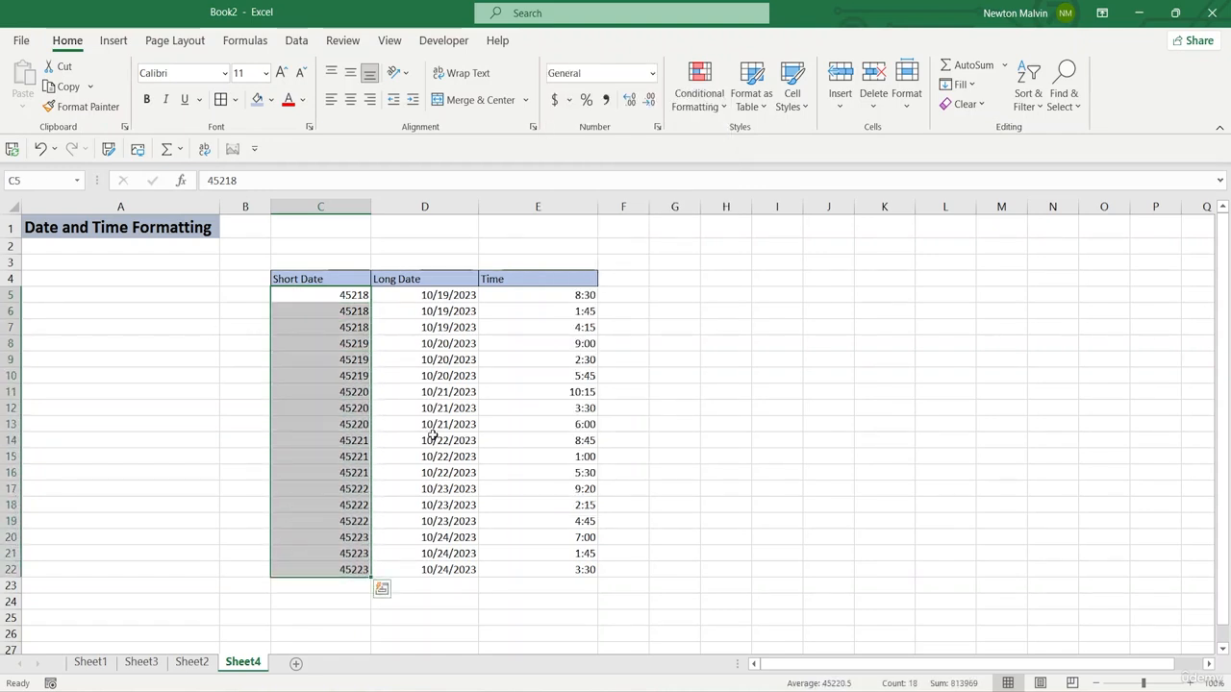
pyautogui.click(651, 73)
pyautogui.click(595, 276)
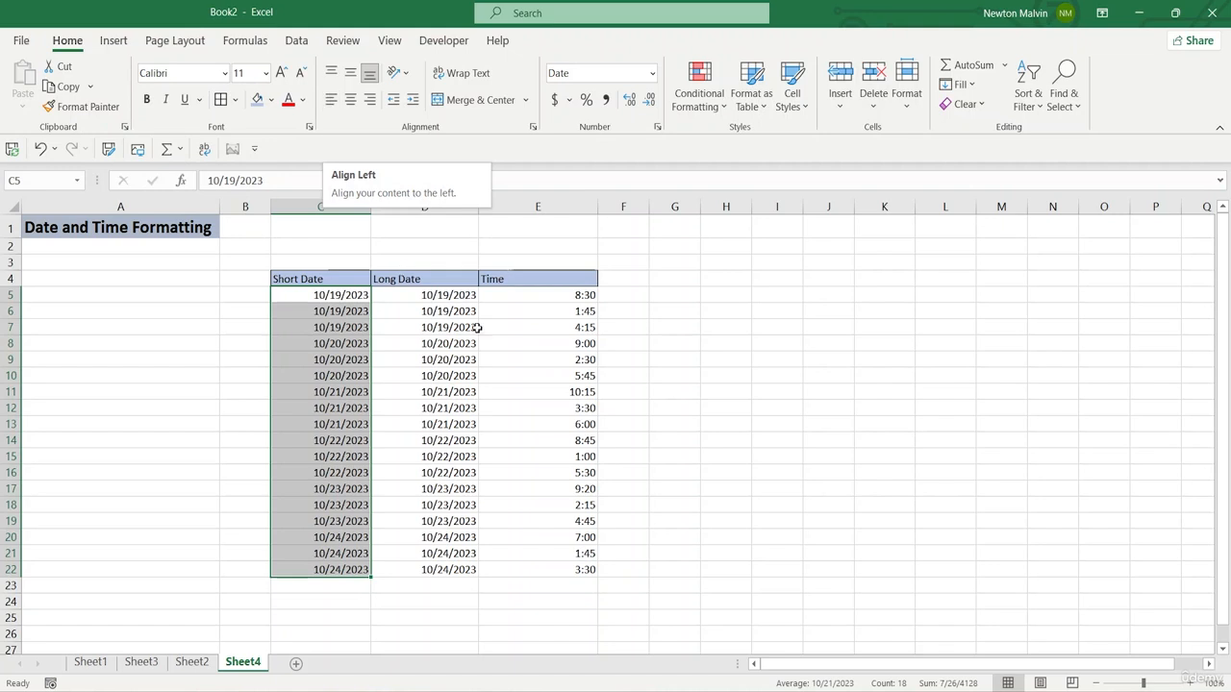
# Step: Compare the Short Date and Long Date column values and review the number formats offered for C5:C22
pyautogui.click(402, 294)
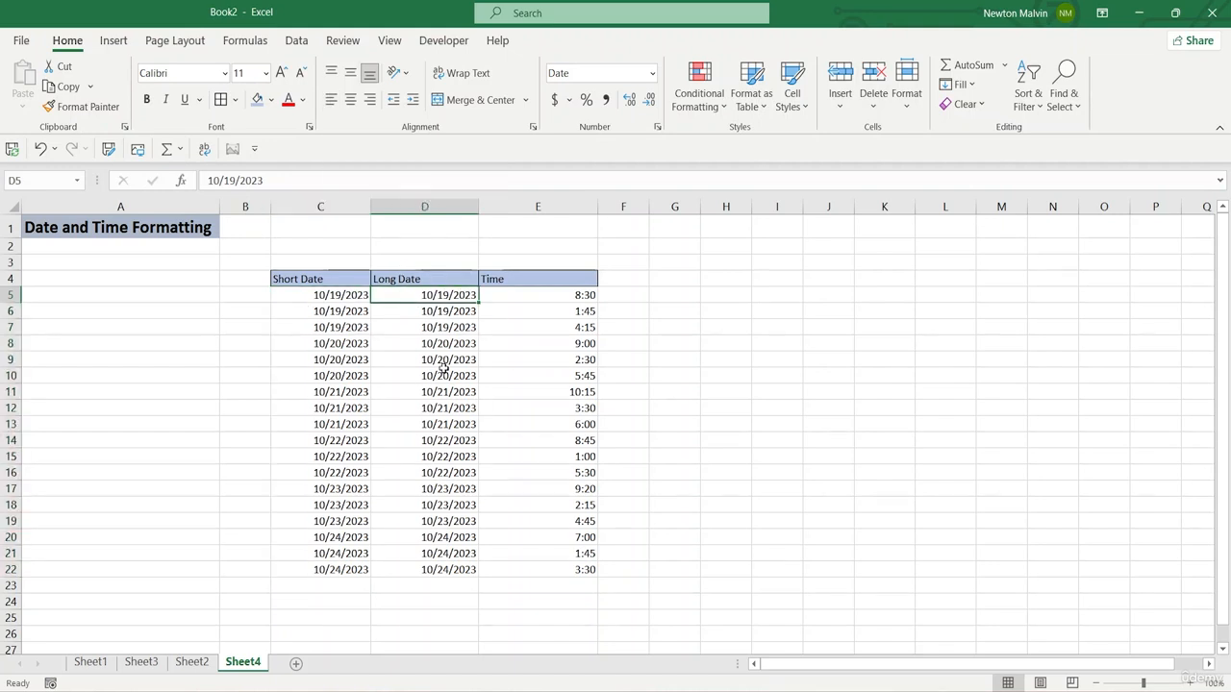
pyautogui.moveTo(444, 375); pyautogui.dragTo(448, 440)
pyautogui.click(758, 408)
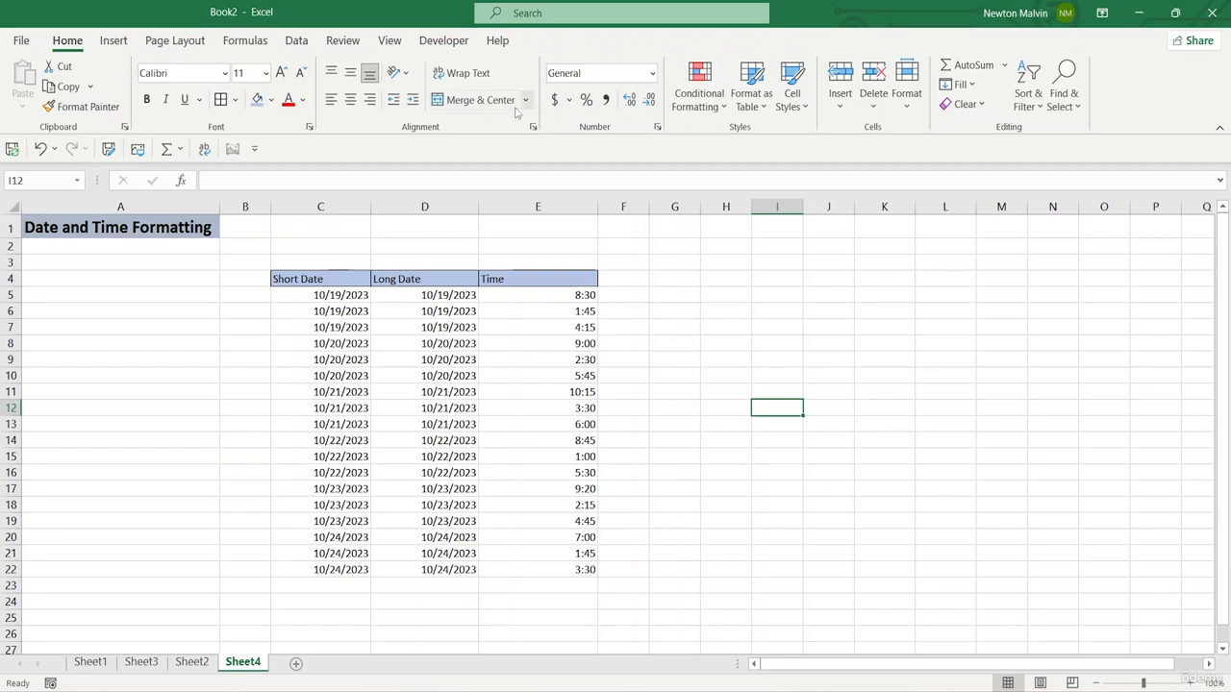
pyautogui.moveTo(304, 294); pyautogui.dragTo(304, 425)
pyautogui.click(780, 339)
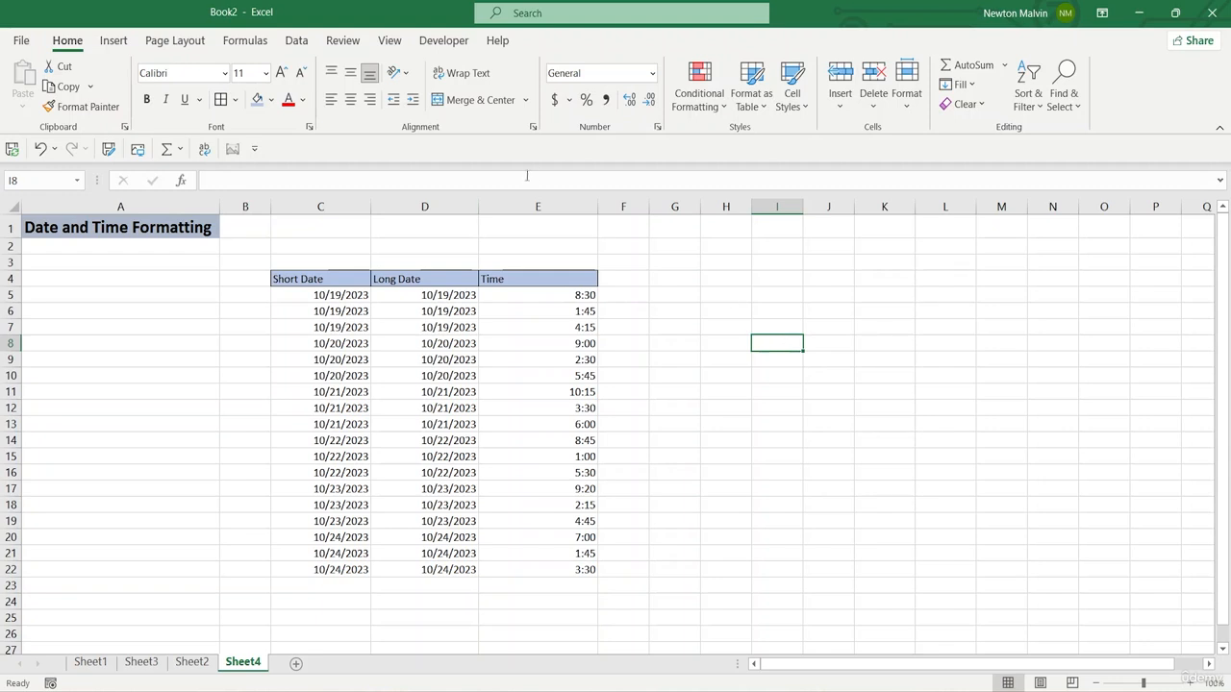
pyautogui.moveTo(311, 297); pyautogui.dragTo(327, 571)
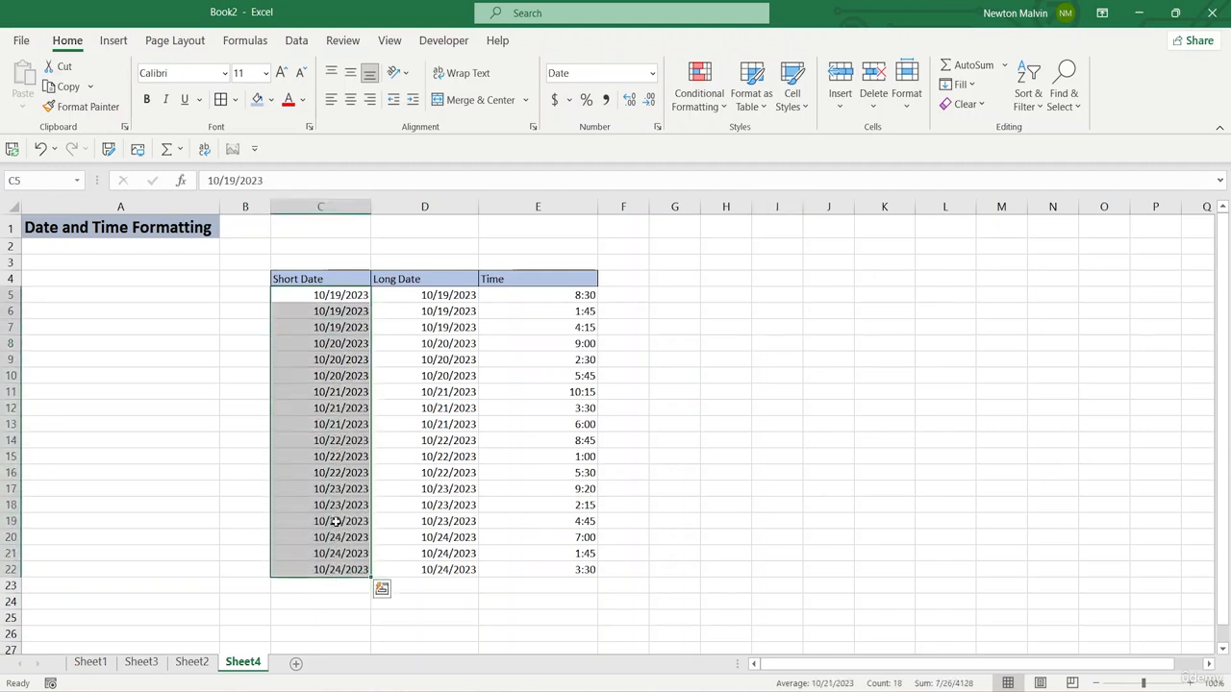
pyautogui.click(653, 74)
pyautogui.click(850, 281)
pyautogui.click(933, 323)
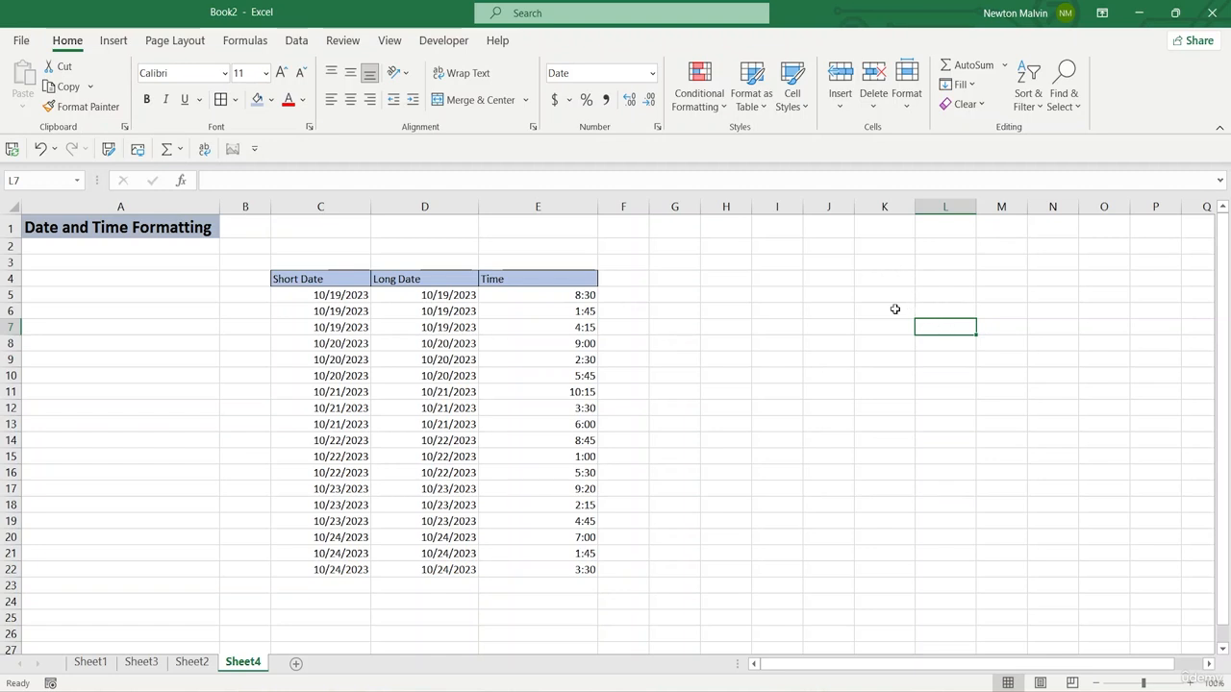
# Step: Apply the Long Date number format to D5:D22 and autofit the width of column D
pyautogui.click(431, 280)
pyautogui.click(423, 300)
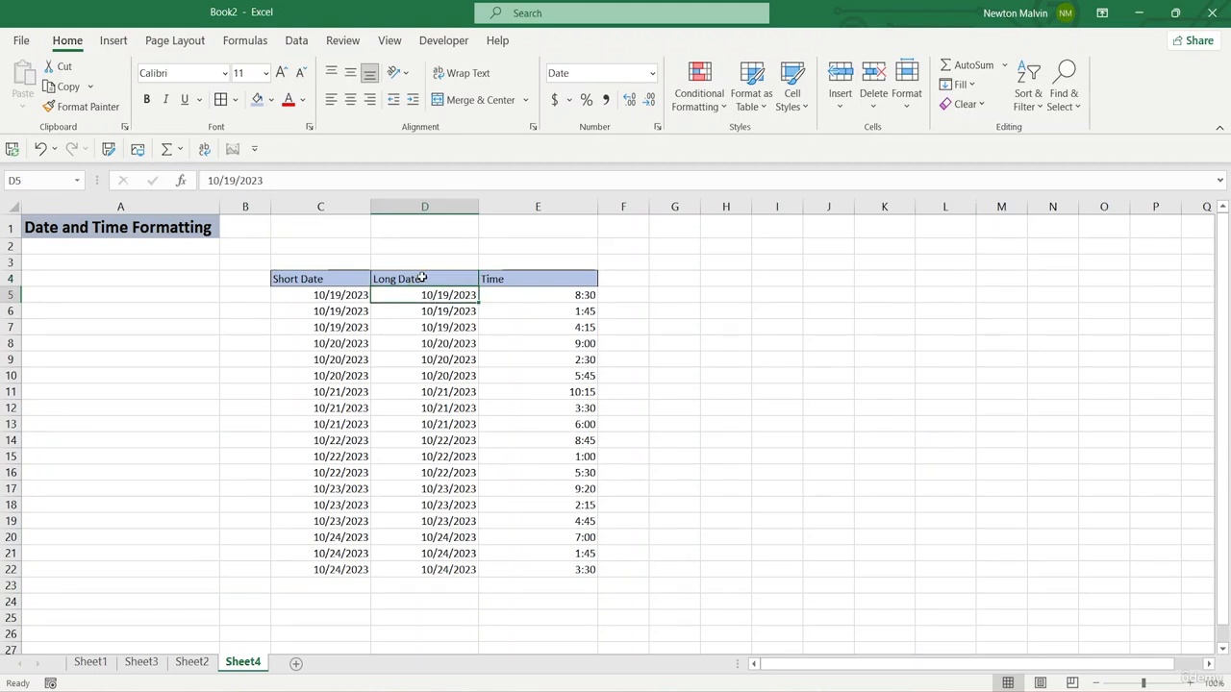
pyautogui.moveTo(423, 294); pyautogui.dragTo(423, 570)
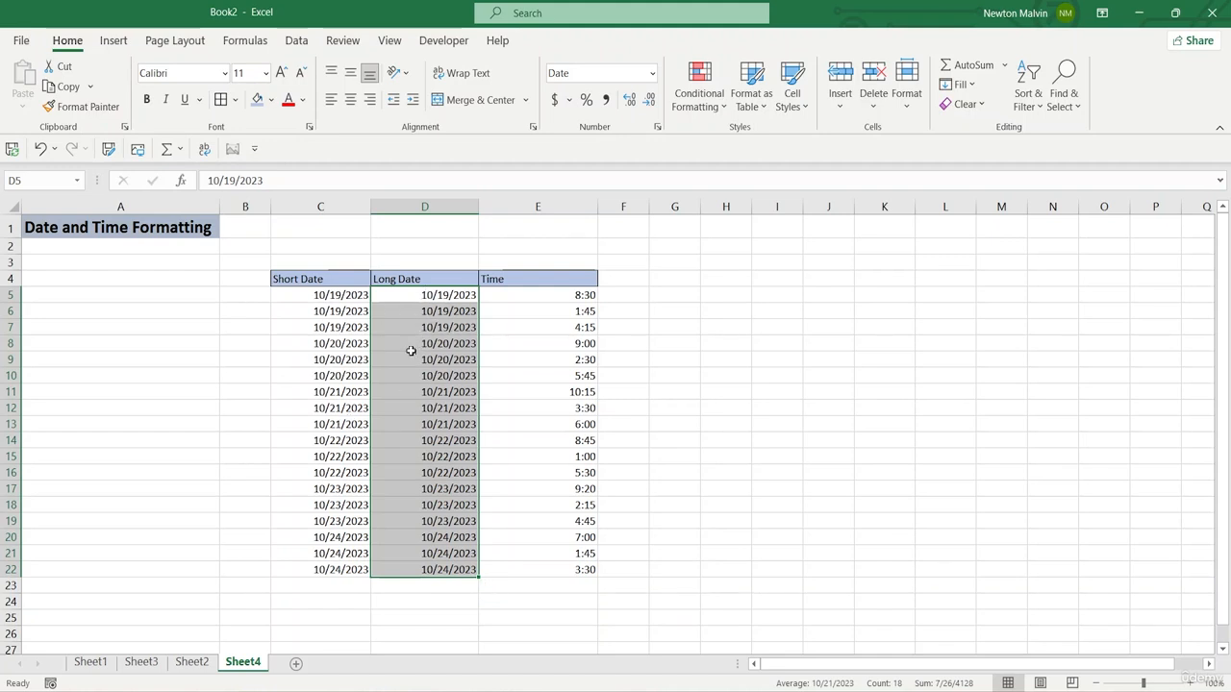
pyautogui.click(652, 74)
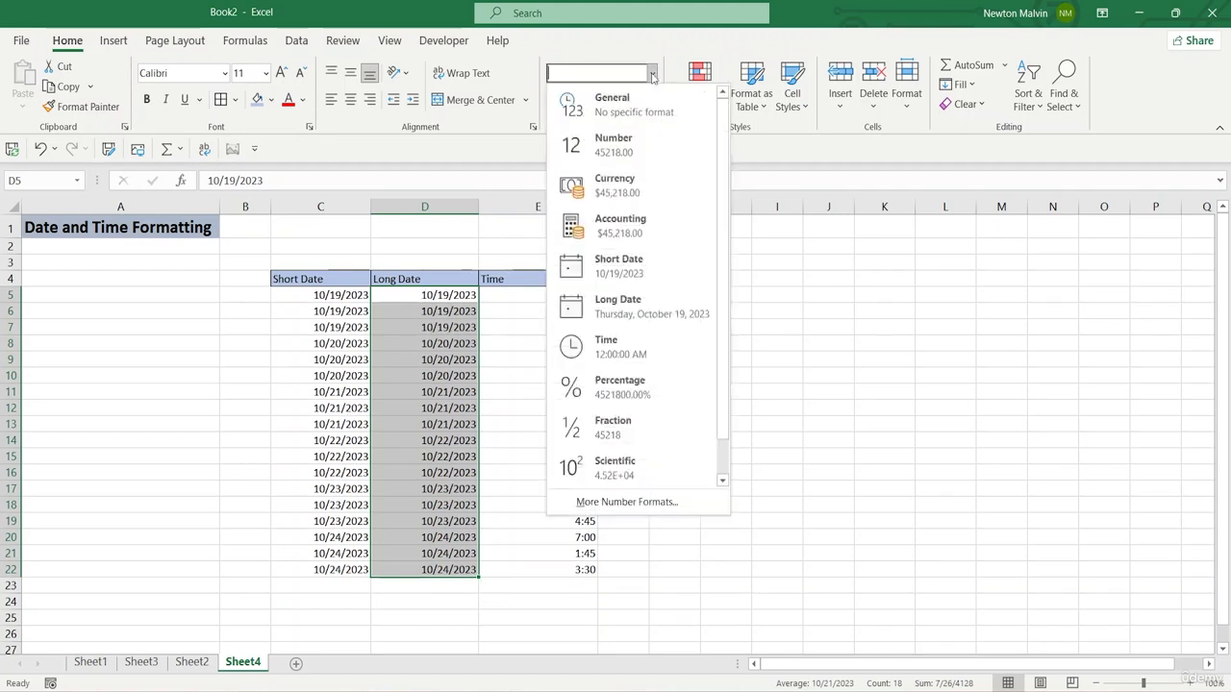
pyautogui.press('Escape')
pyautogui.hotkey('ctrl', 'q')
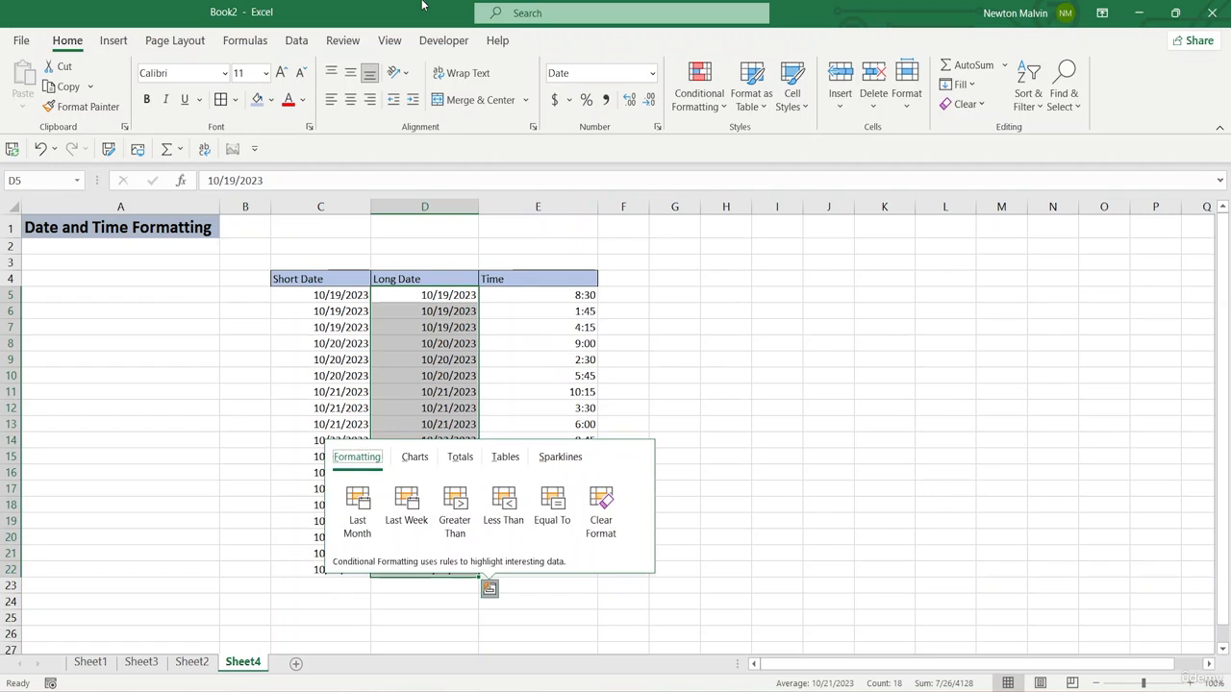
pyautogui.click(652, 74)
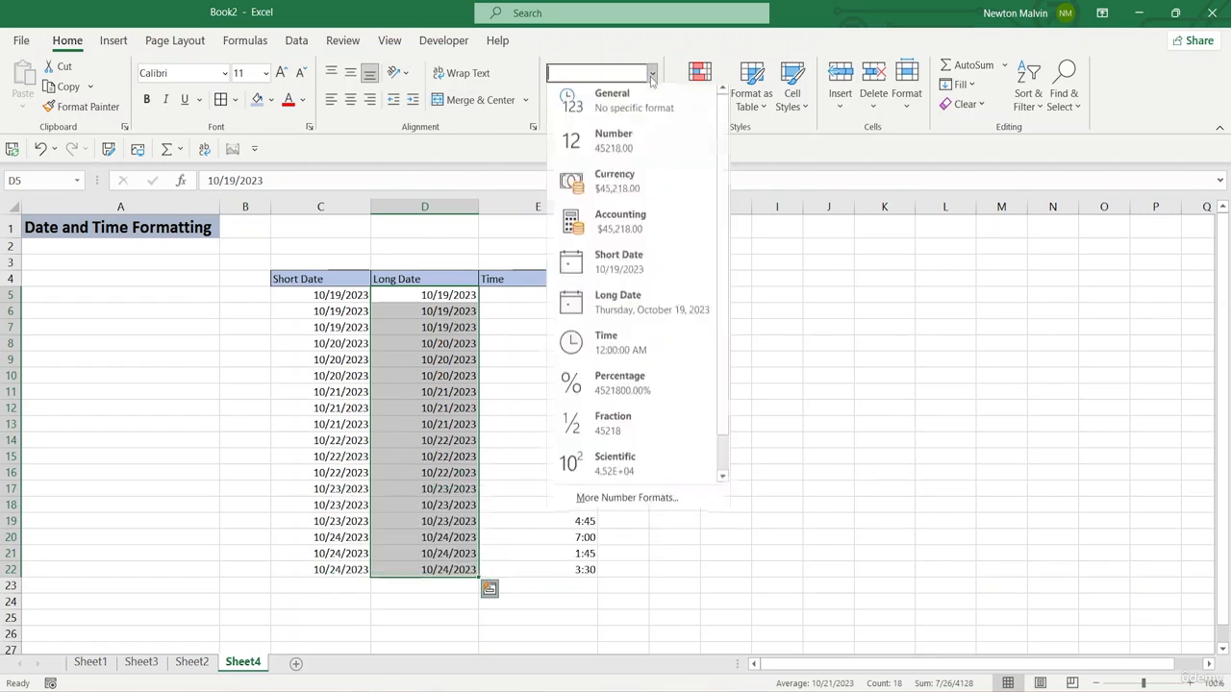
pyautogui.click(570, 311)
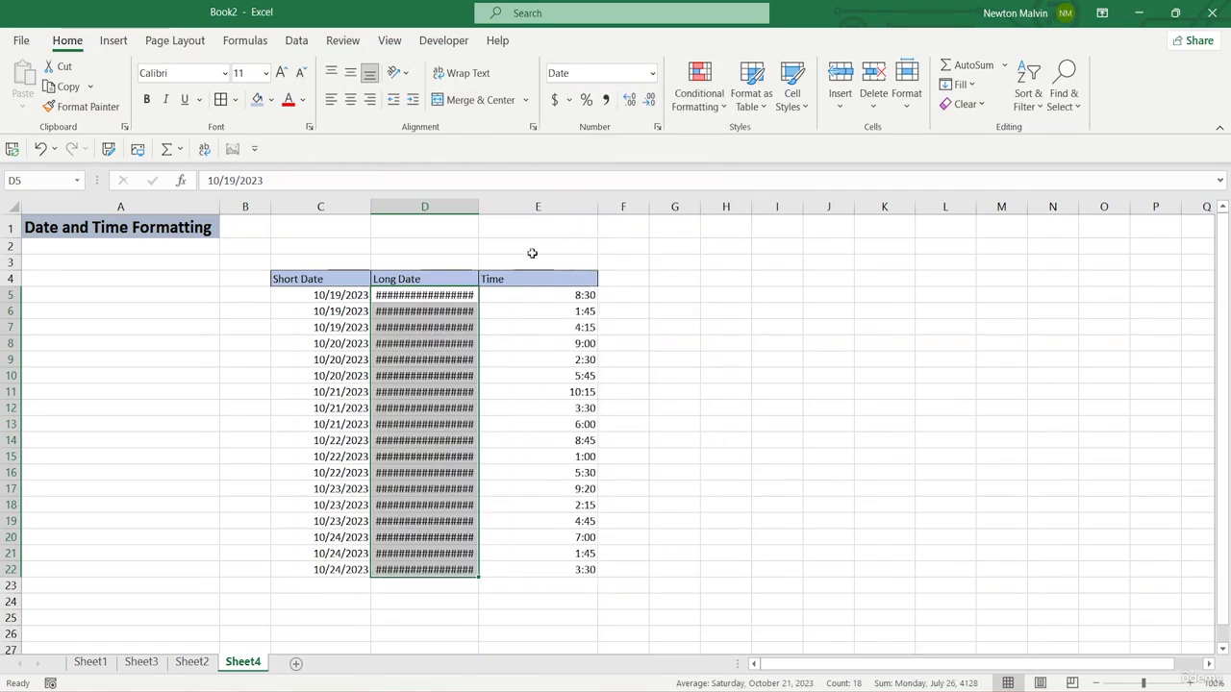
pyautogui.click(716, 278)
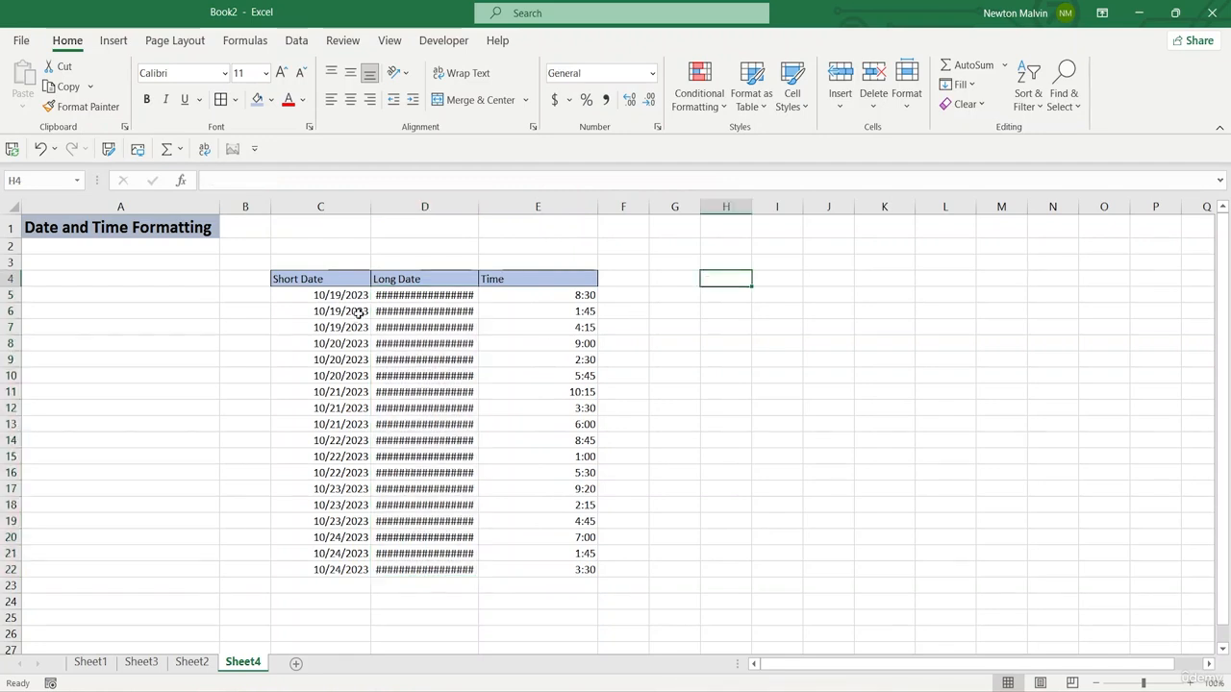
pyautogui.doubleClick(473, 205)
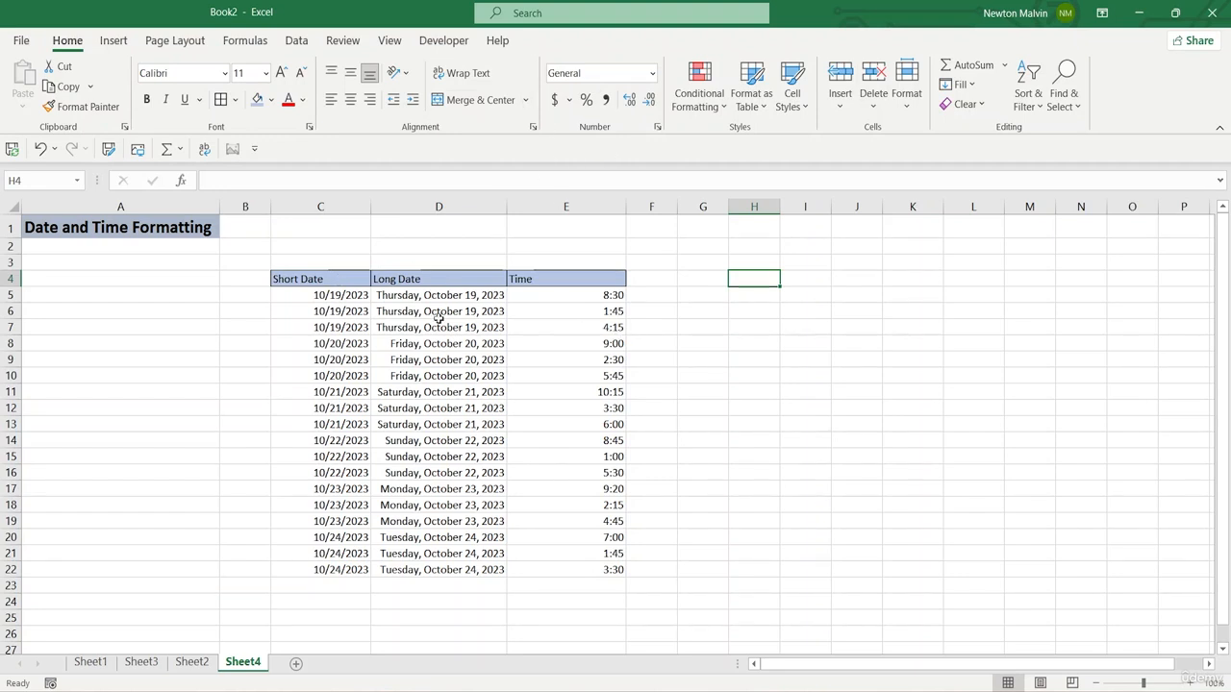
# Step: Review the Date and Time categories in the Format Cells dialog and close it without applying a format
pyautogui.click(657, 130)
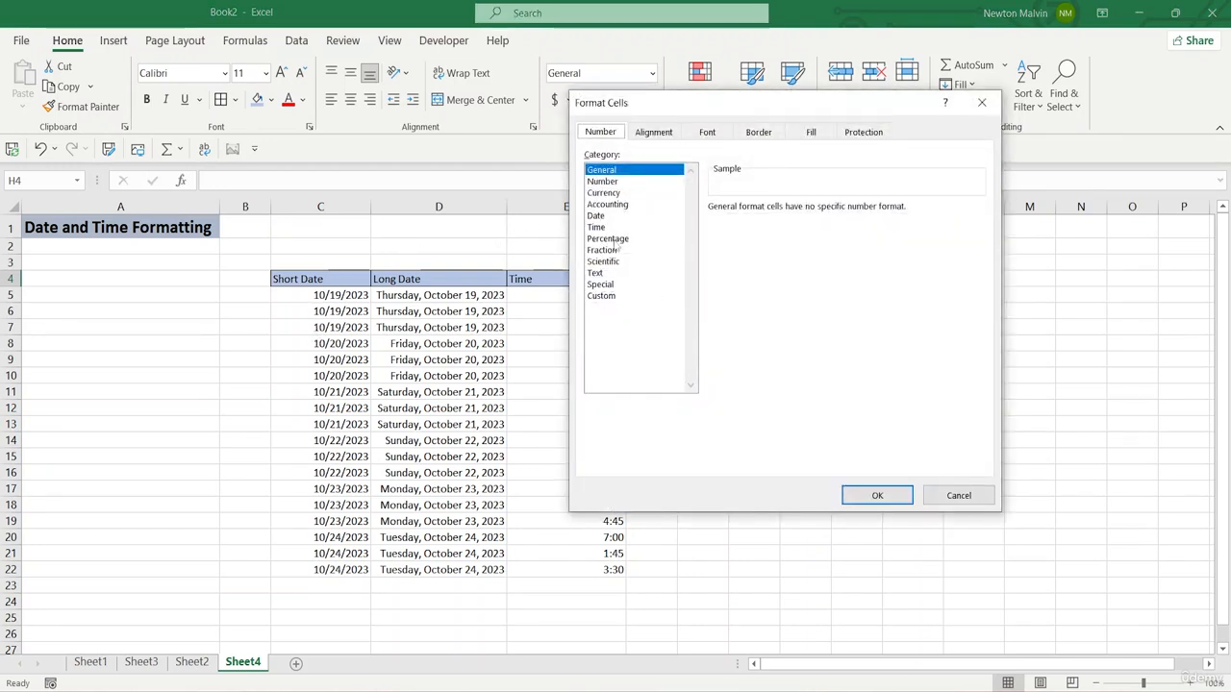
pyautogui.click(595, 216)
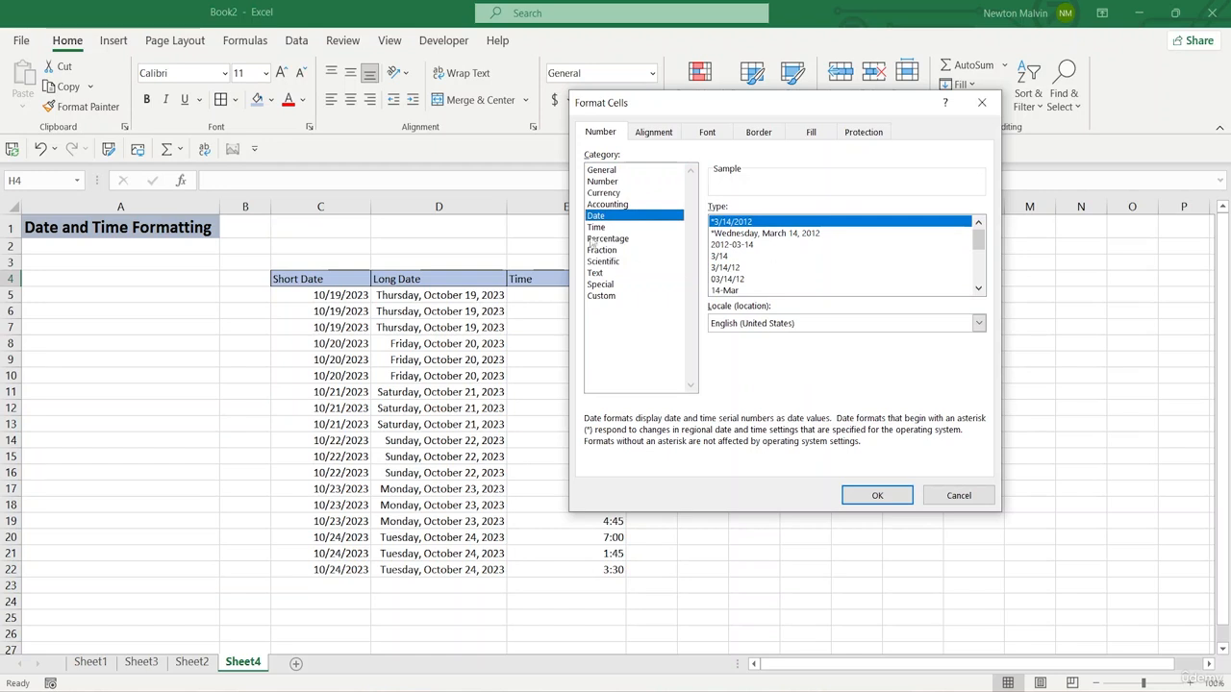
pyautogui.click(606, 228)
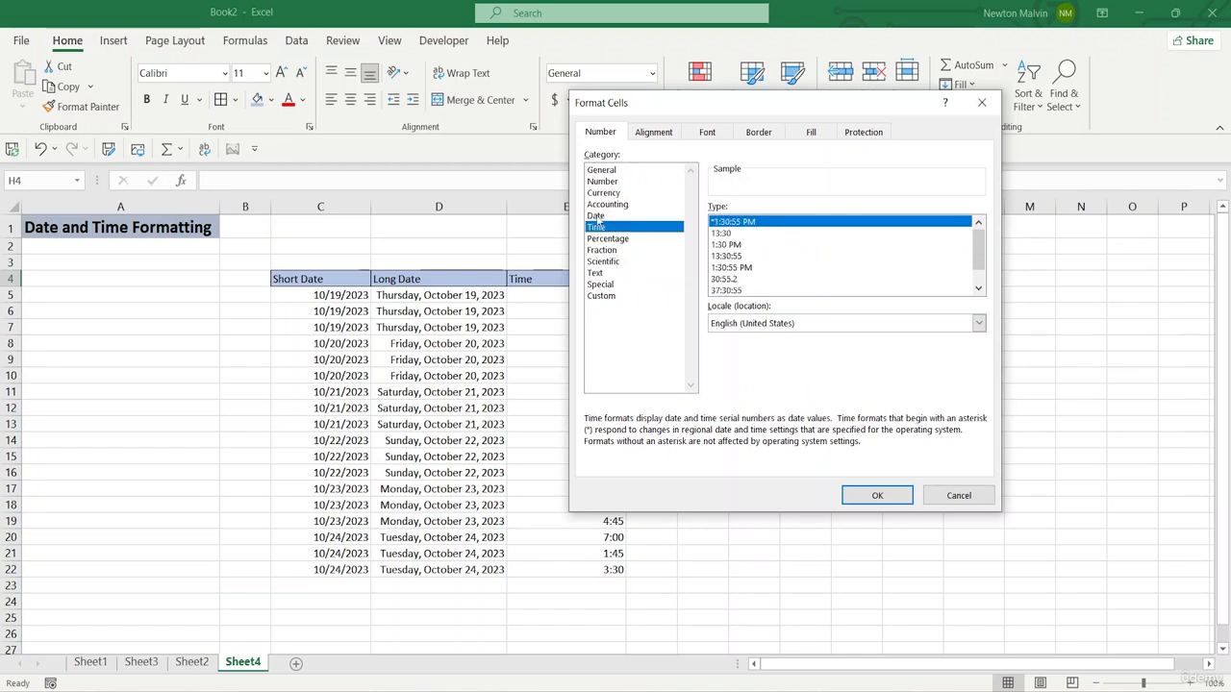
pyautogui.click(597, 218)
pyautogui.click(604, 228)
pyautogui.click(954, 495)
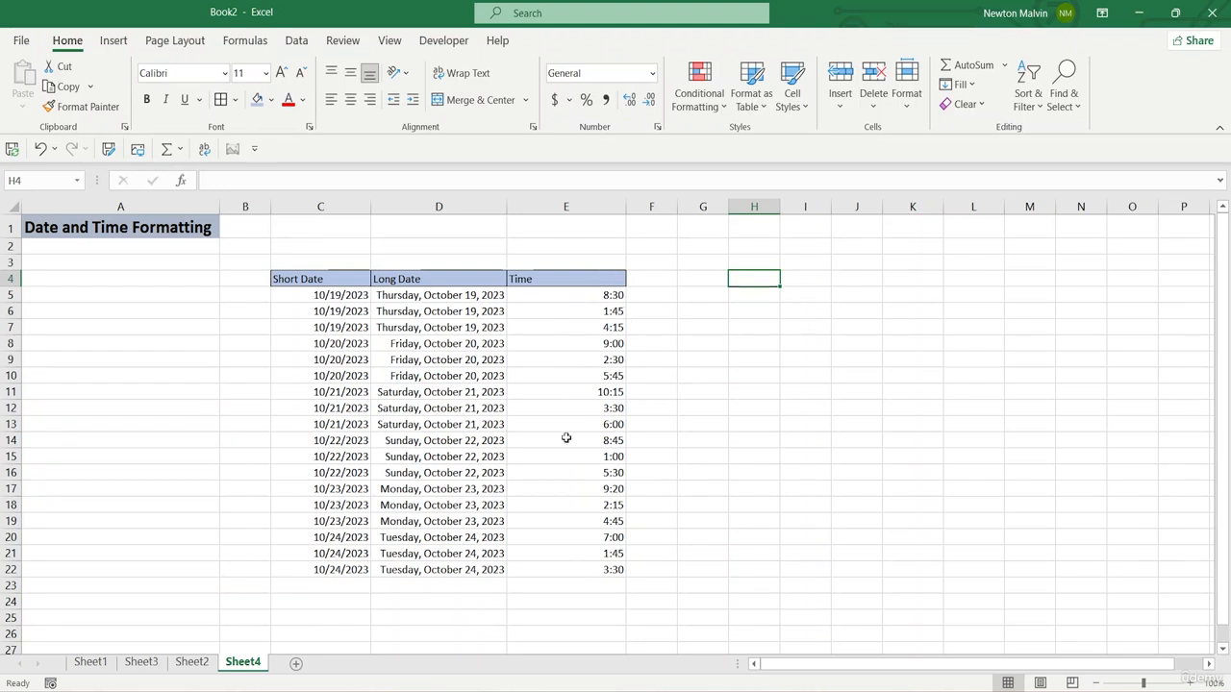
# Step: Apply the Time number format to the Time column values in E5:E22
pyautogui.moveTo(559, 304); pyautogui.dragTo(545, 572)
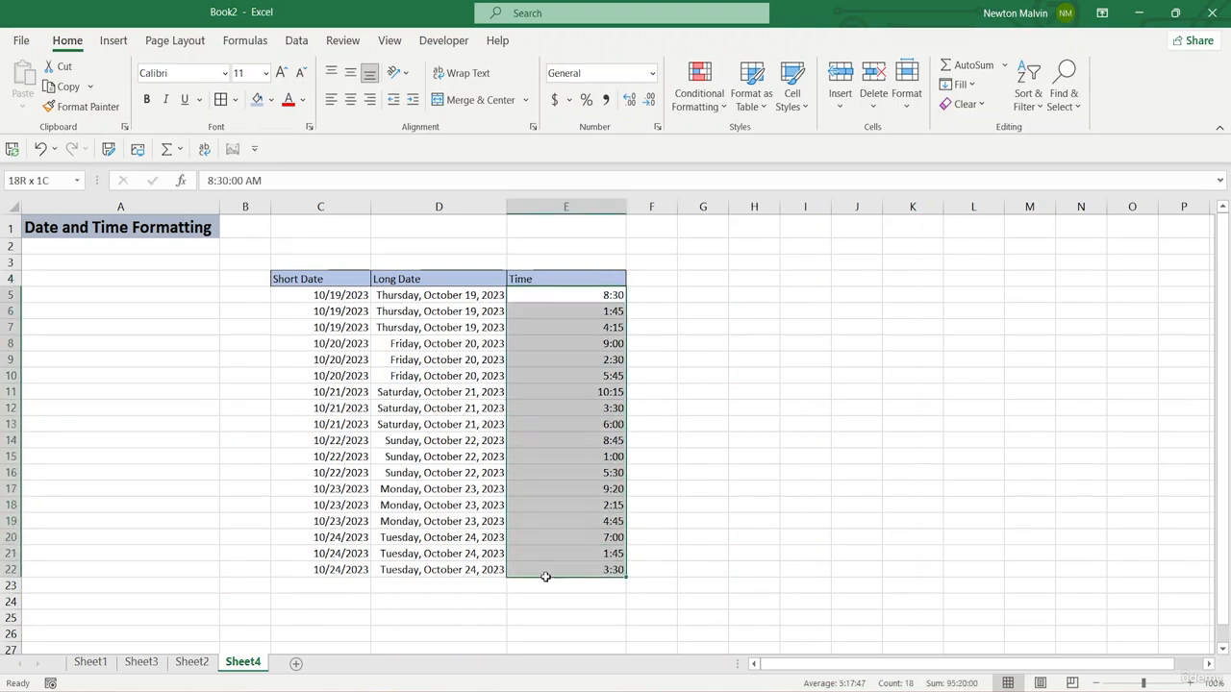
pyautogui.click(652, 73)
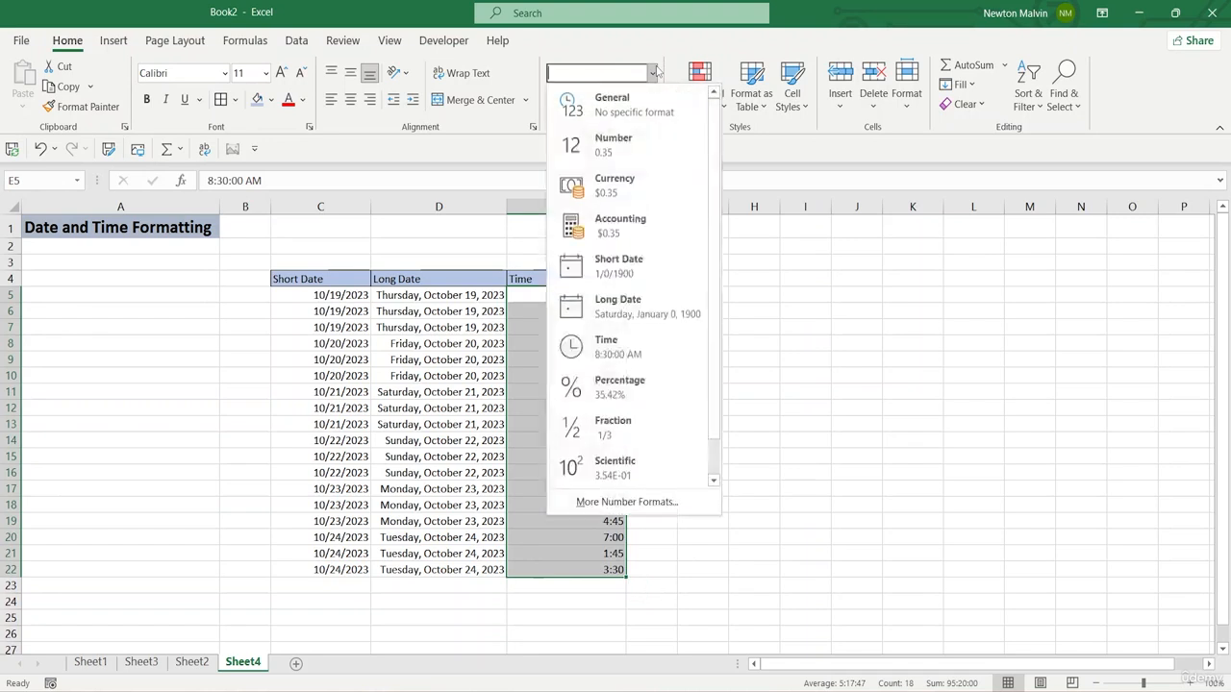
pyautogui.click(620, 349)
pyautogui.click(784, 311)
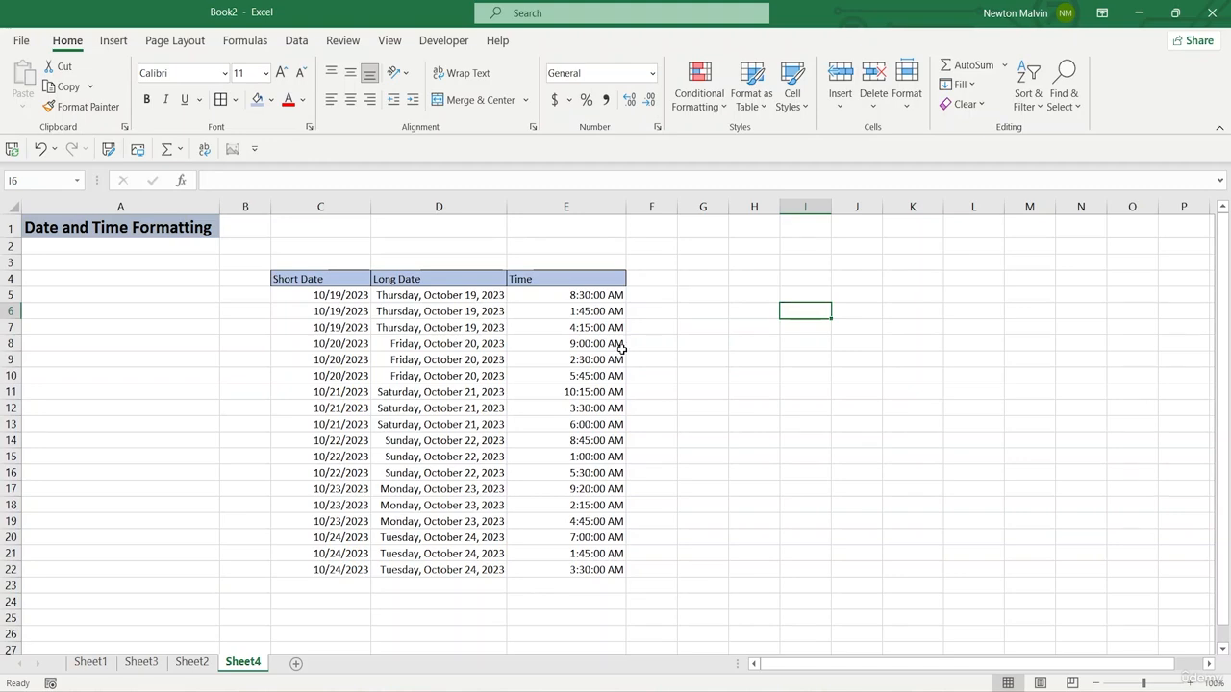
# Step: Browse the time display types available for E5:E22 in the Format Cells dialog
pyautogui.moveTo(535, 302); pyautogui.dragTo(544, 579)
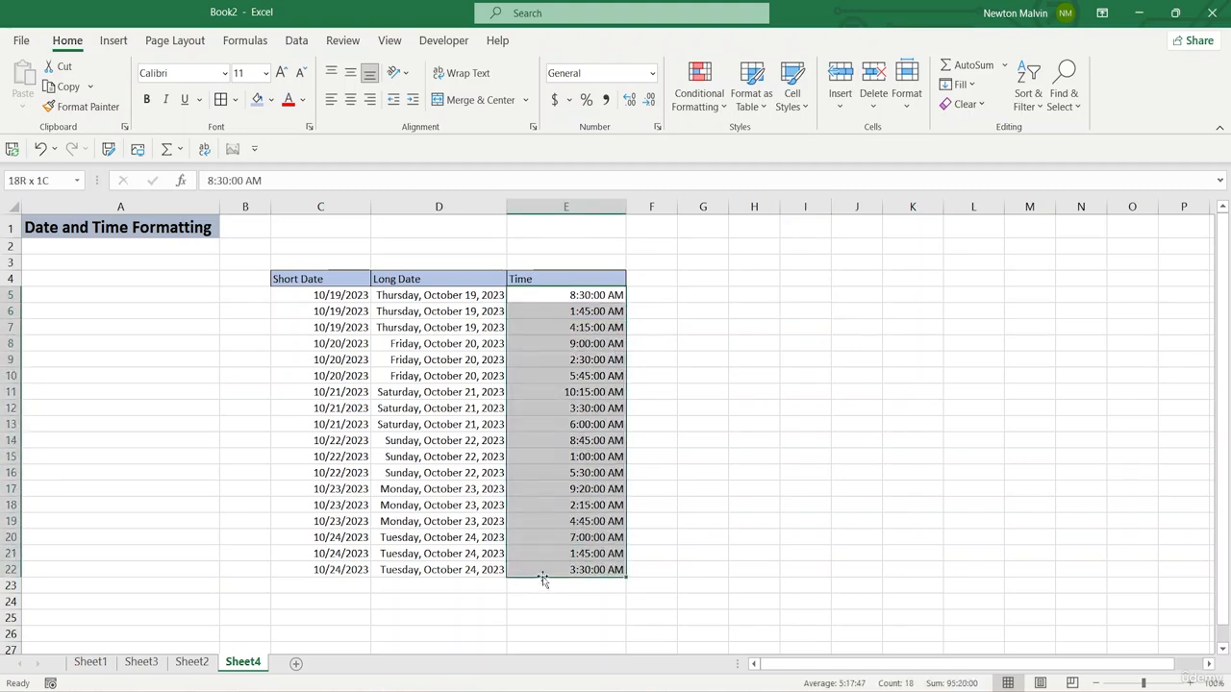
pyautogui.click(659, 127)
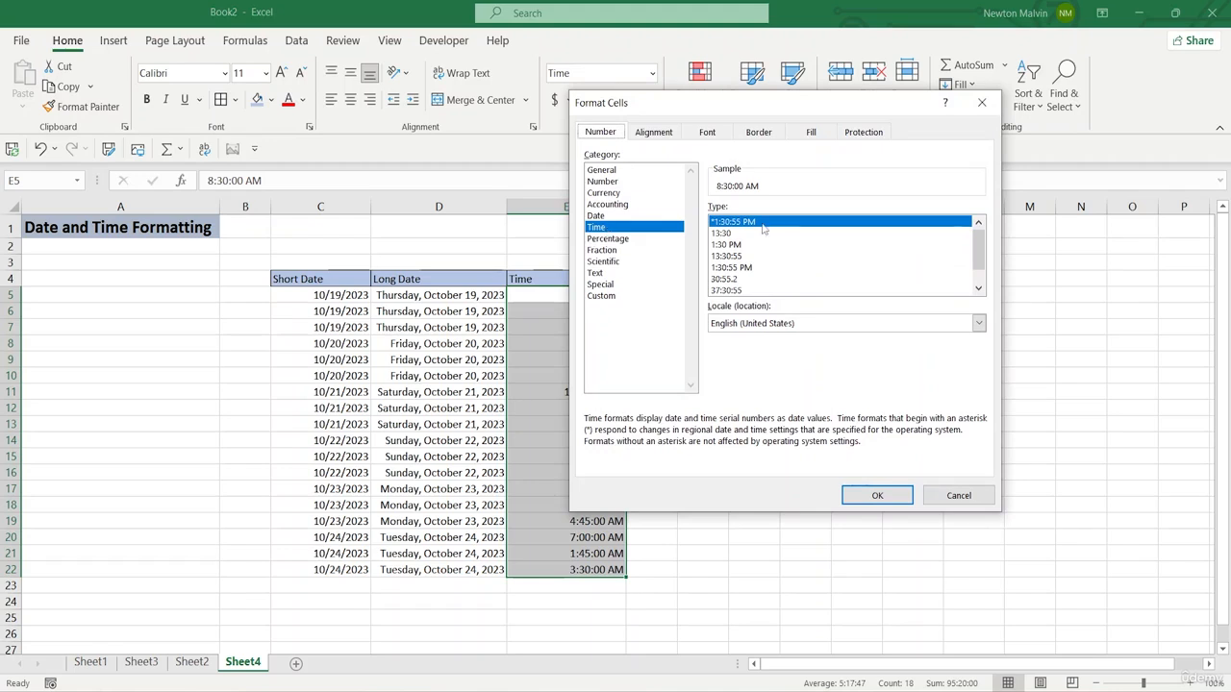
pyautogui.scroll(-1, 747, 281)
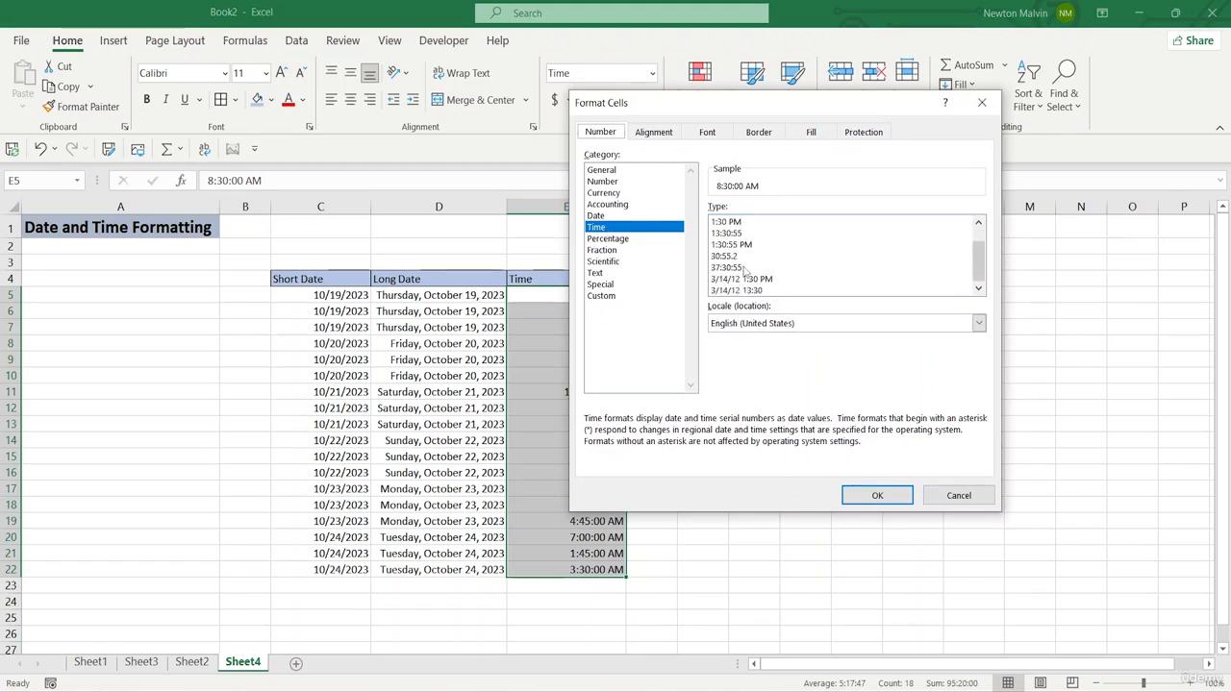
pyautogui.scroll(1, 744, 278)
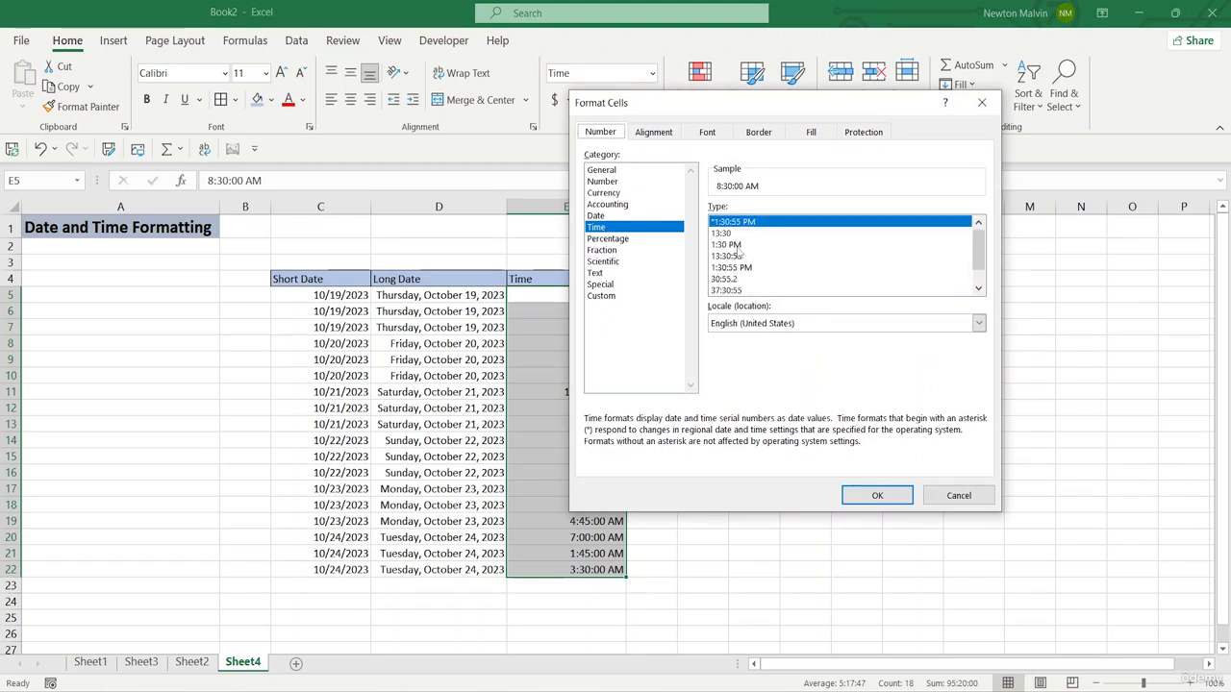
pyautogui.scroll(-1, 736, 289)
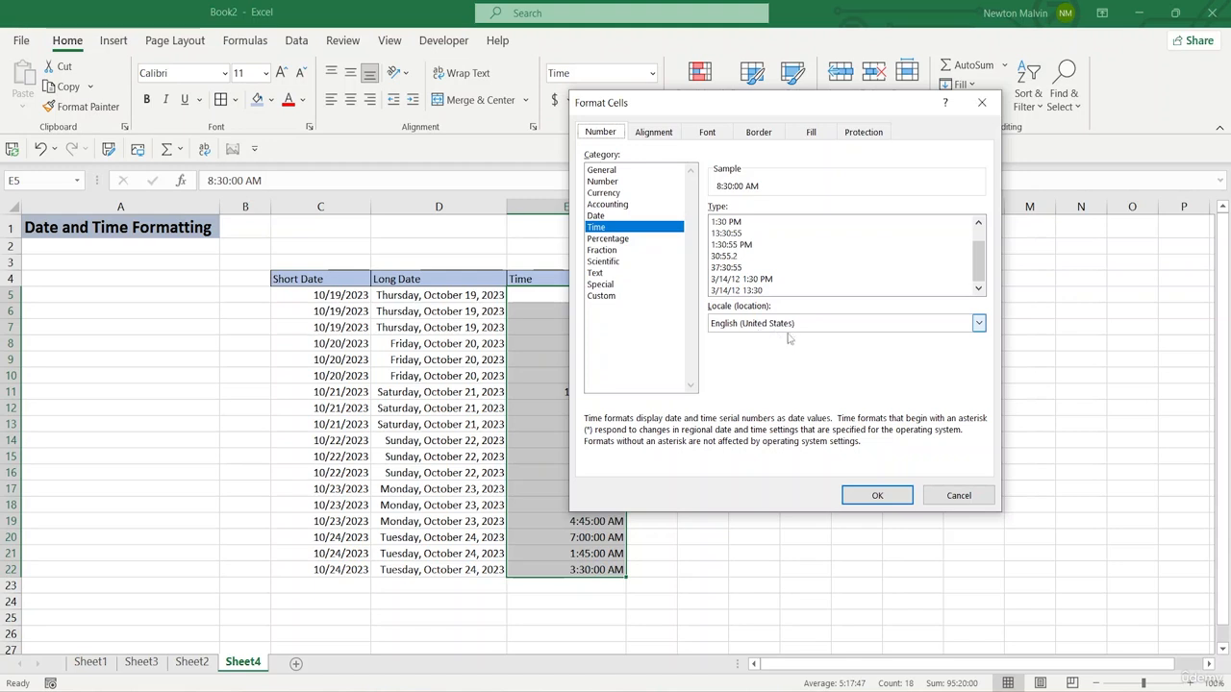
# Step: Look through the locale options for the time format and close the Format Cells dialog without applying changes
pyautogui.click(978, 324)
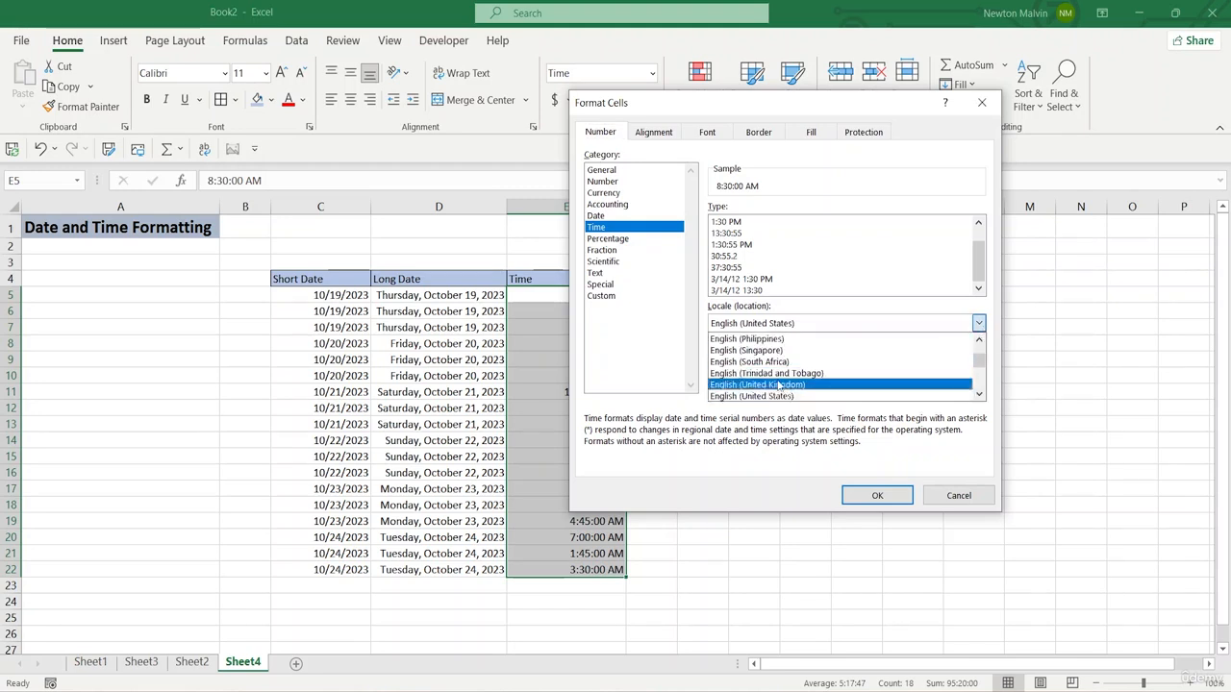
pyautogui.scroll(-2, 779, 386)
pyautogui.scroll(2, 779, 386)
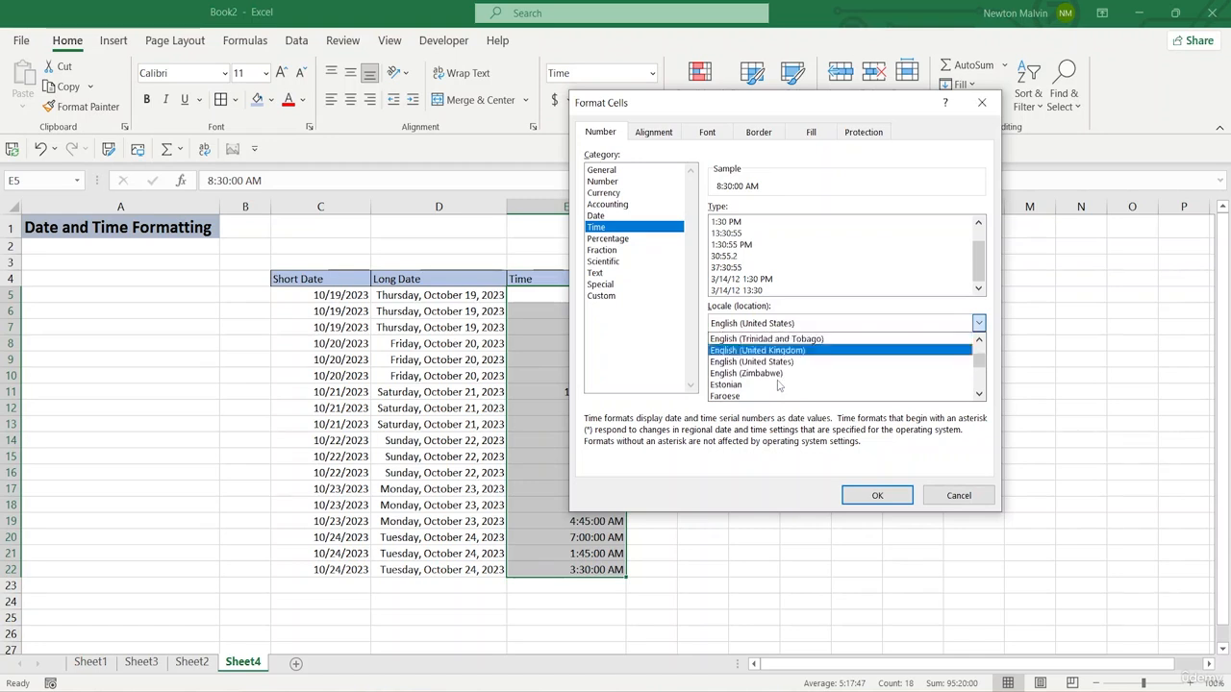
pyautogui.scroll(-5, 779, 386)
pyautogui.scroll(-1, 778, 385)
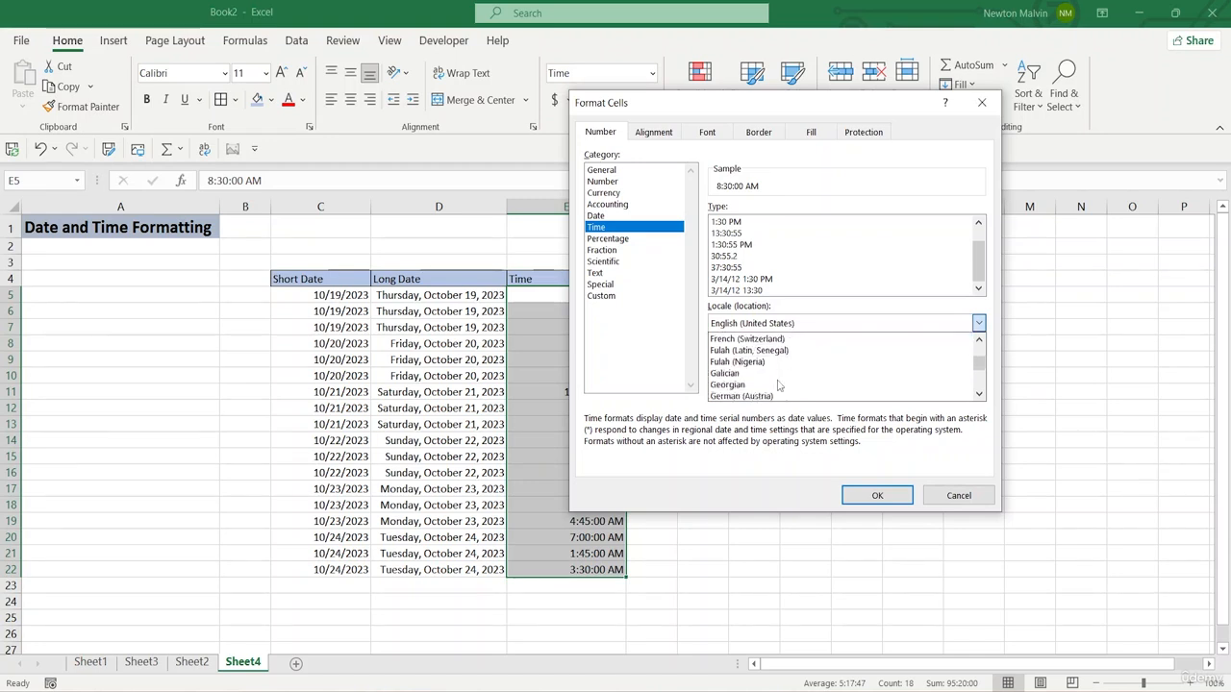
pyautogui.scroll(6, 779, 385)
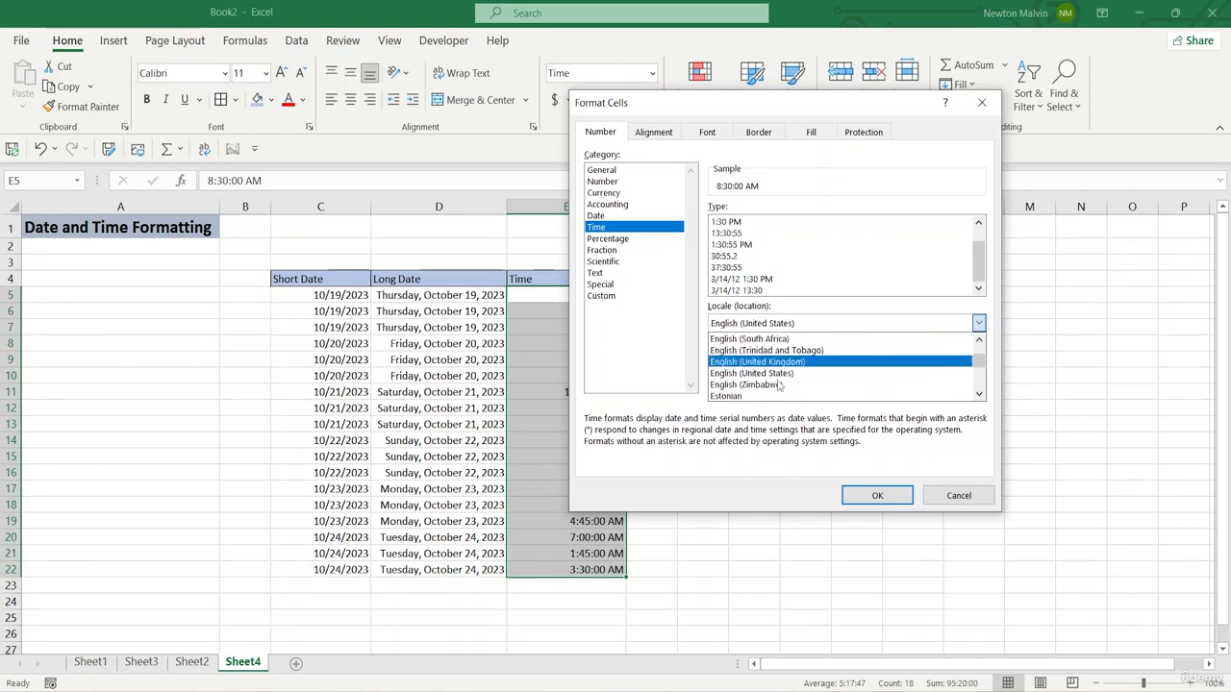
pyautogui.scroll(-1, 779, 386)
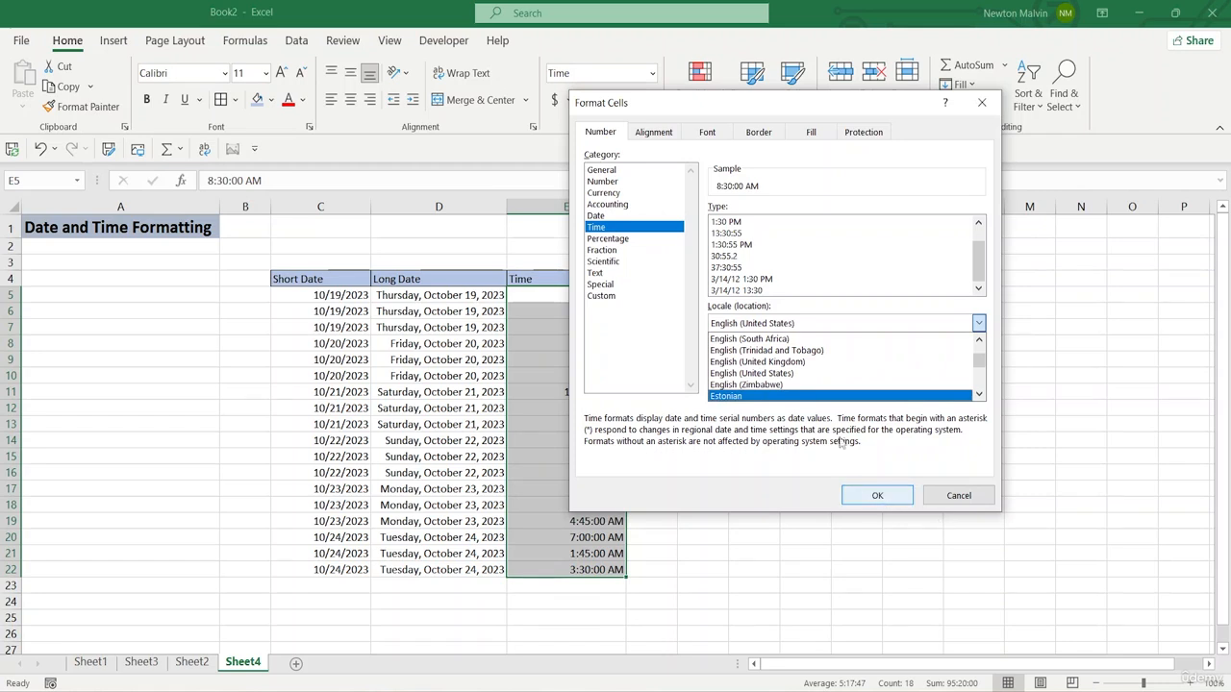
pyautogui.click(958, 494)
pyautogui.click(959, 494)
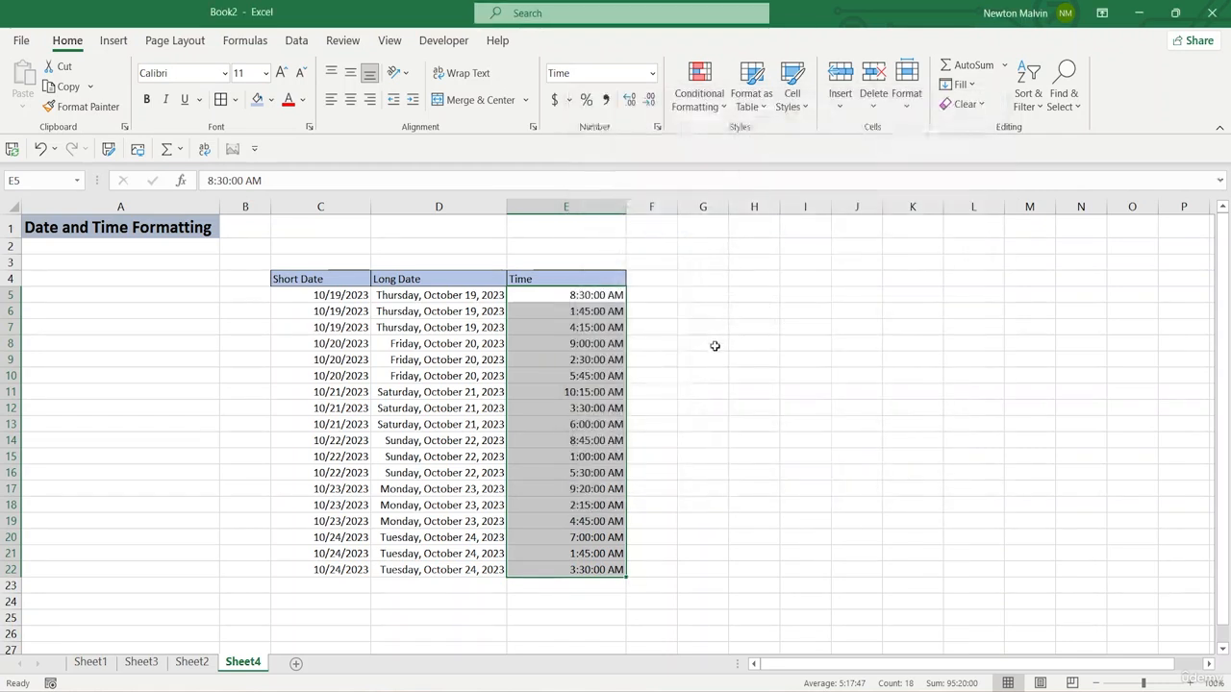